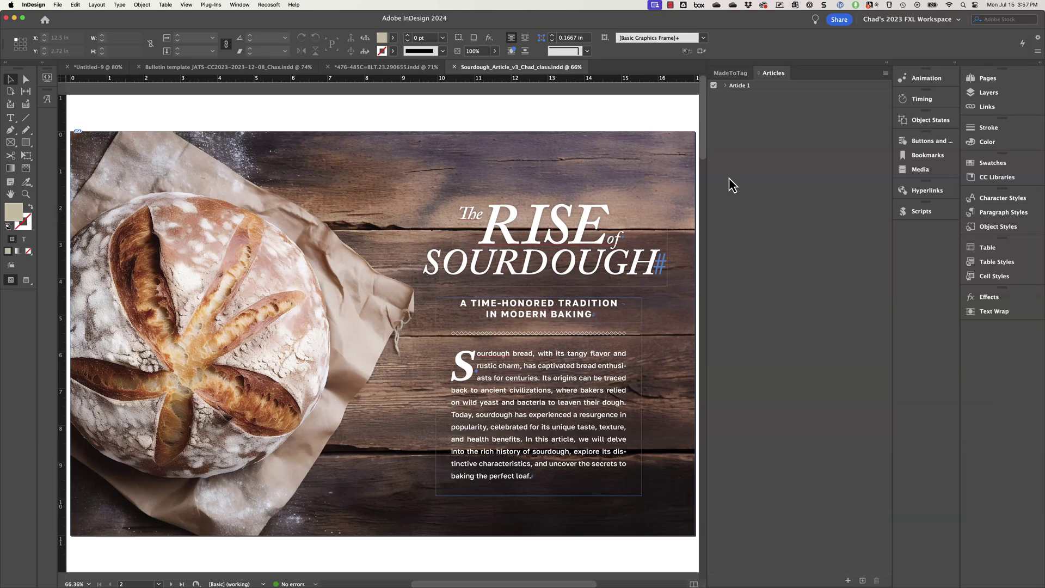
Switch to Safari and show the accessibilityunraveled.com Downloads list with the Articles Panel Script
key(super+Tab)
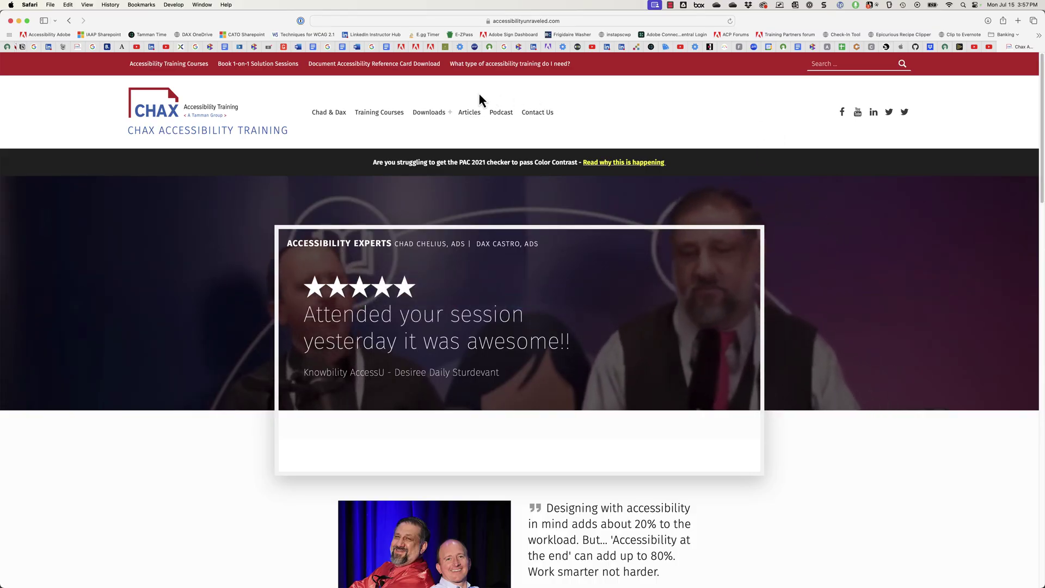
click(433, 115)
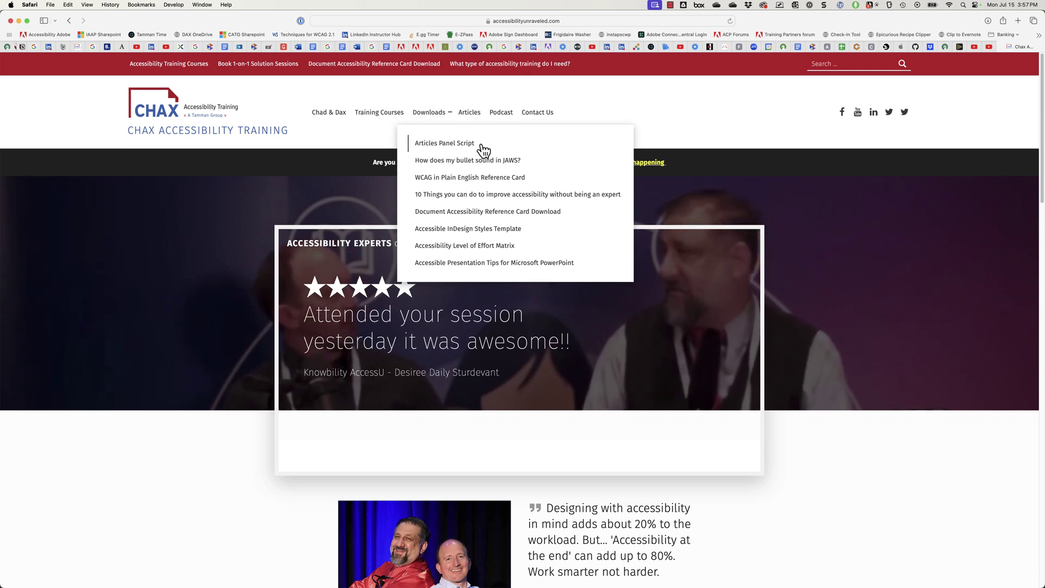
Back in InDesign, reveal the Scripts panel's User folder in Finder
key(super+Tab)
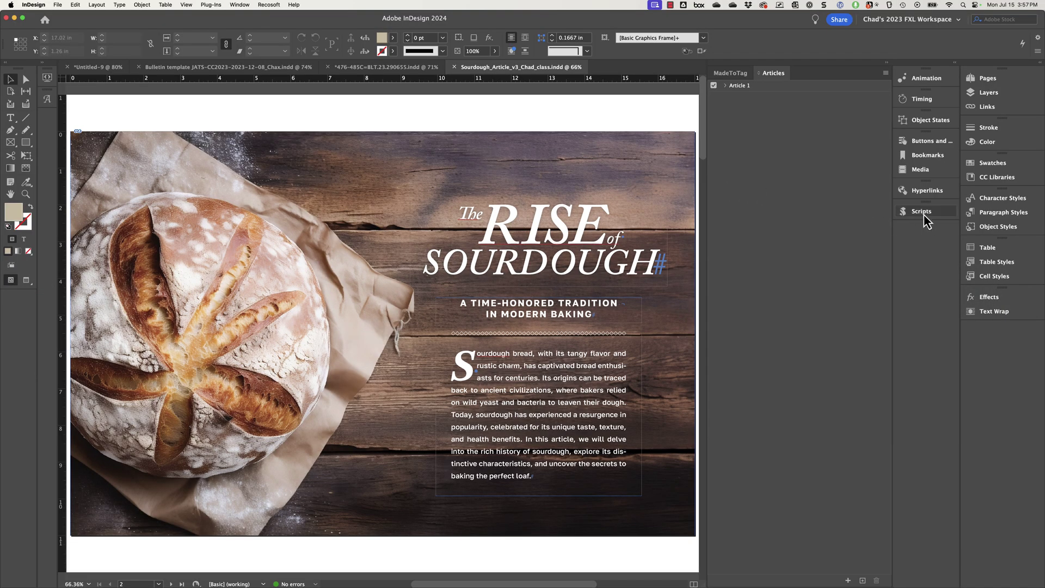
click(926, 217)
scroll(843, 248, up, 3)
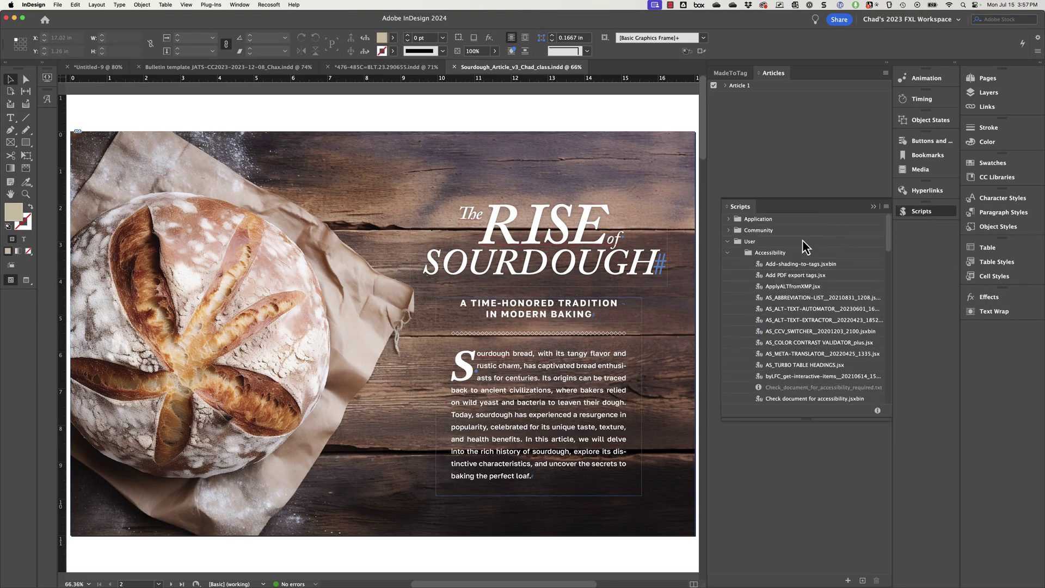
right_click(750, 244)
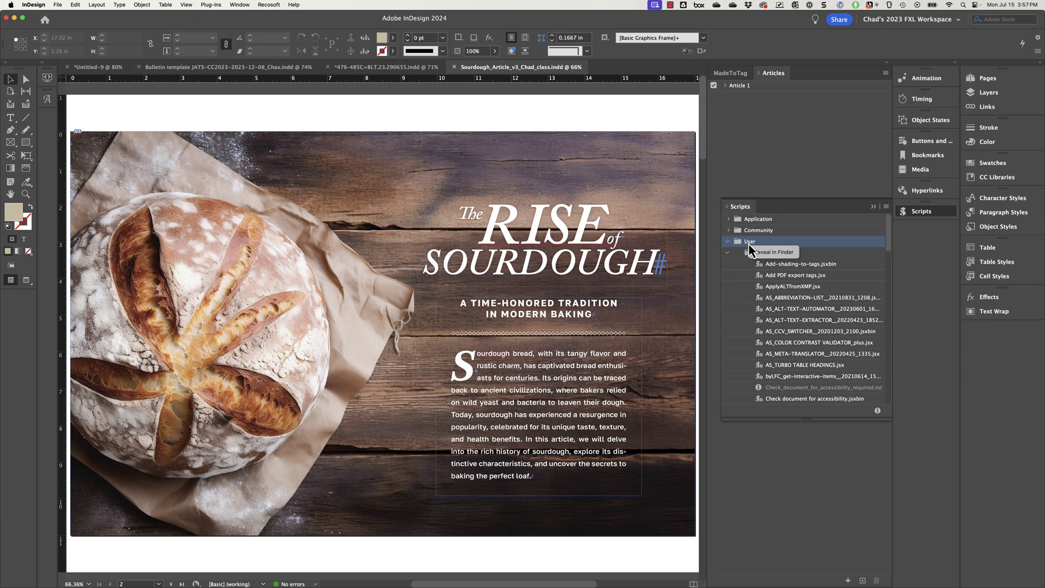
click(776, 253)
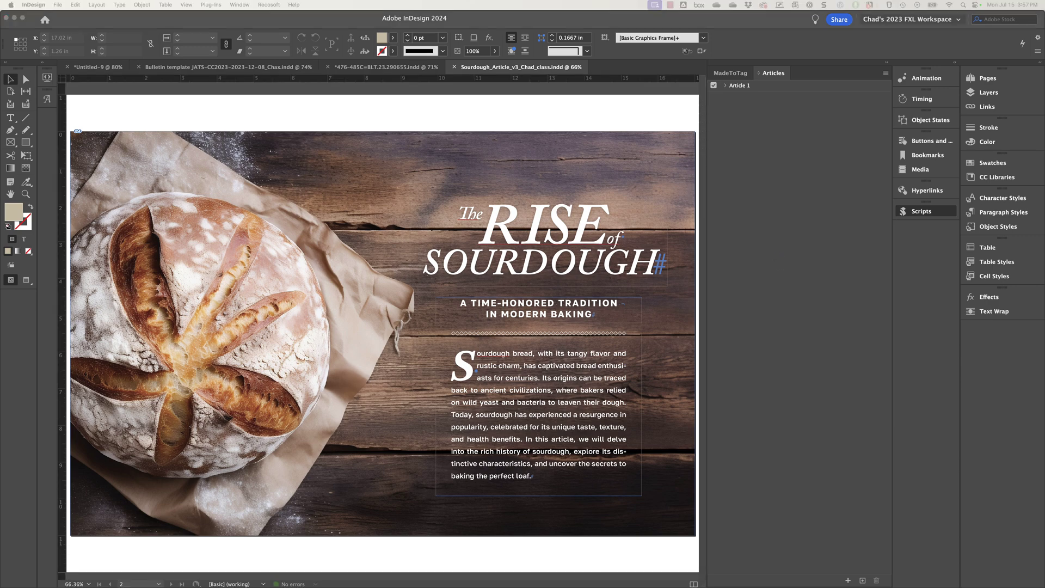
Centre the Finder Scripts Panel folder window to review it, then close it
drag(225, 256, 574, 204)
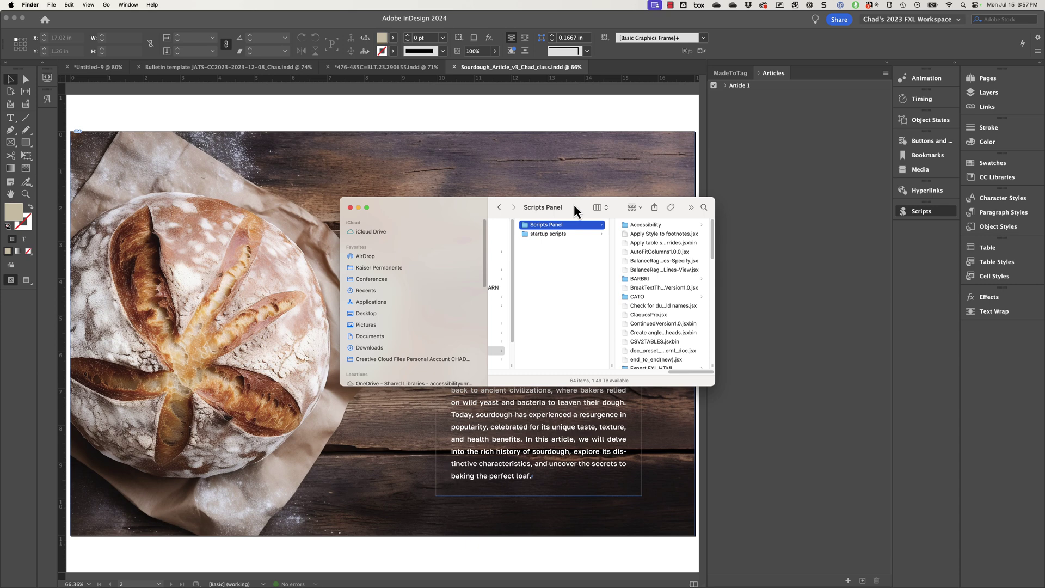
click(350, 208)
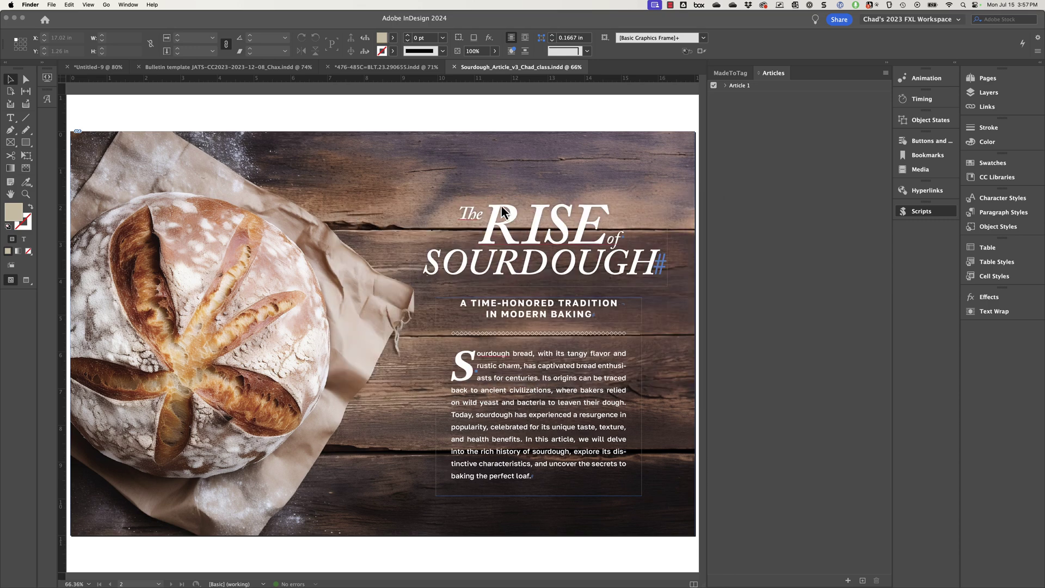
Expand Article 1's frame list and scroll the Scripts panel to Hide-show all Articles panel content.jsxbin
click(661, 113)
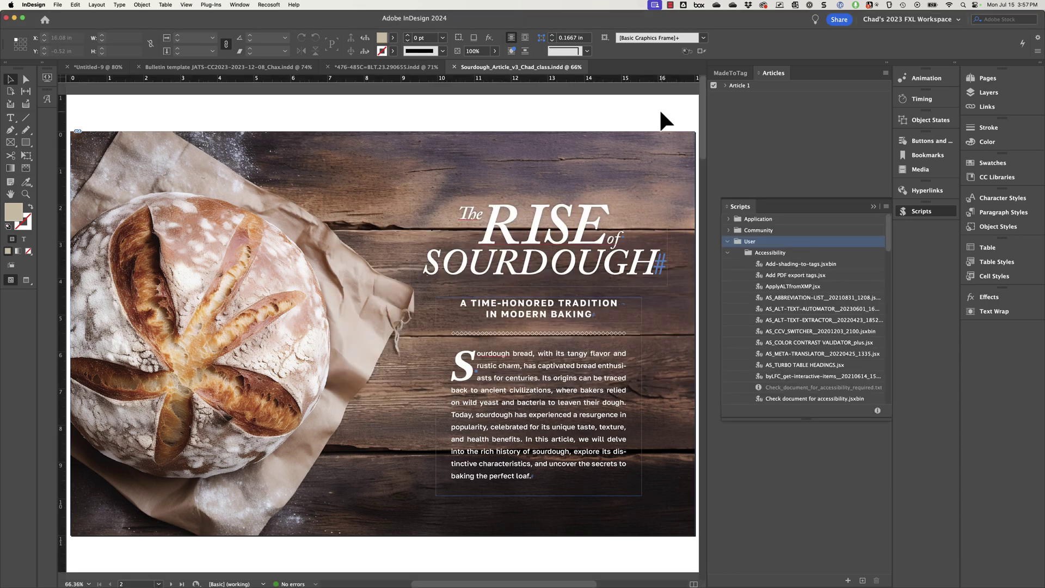
click(930, 208)
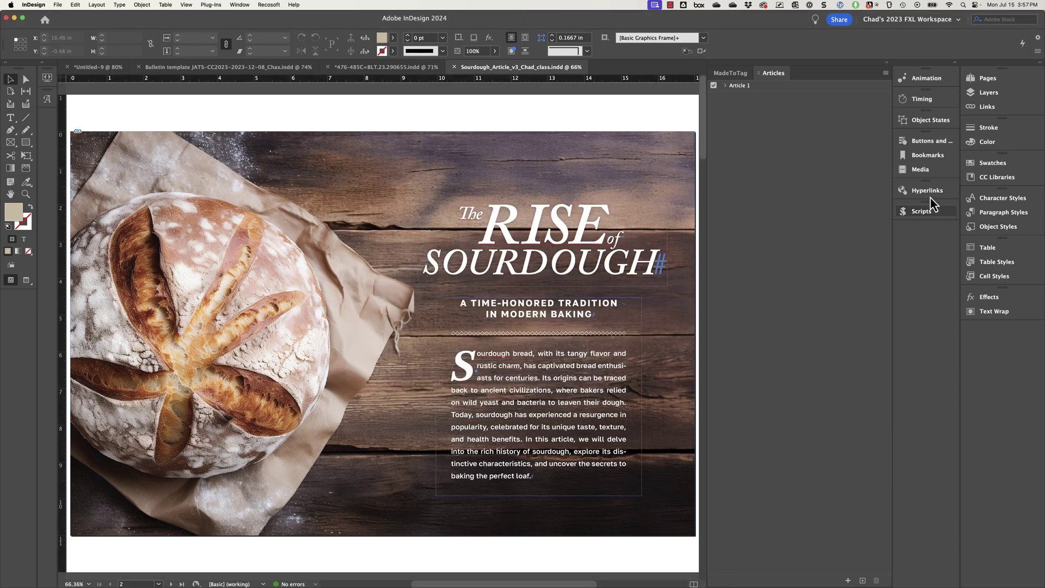
click(726, 85)
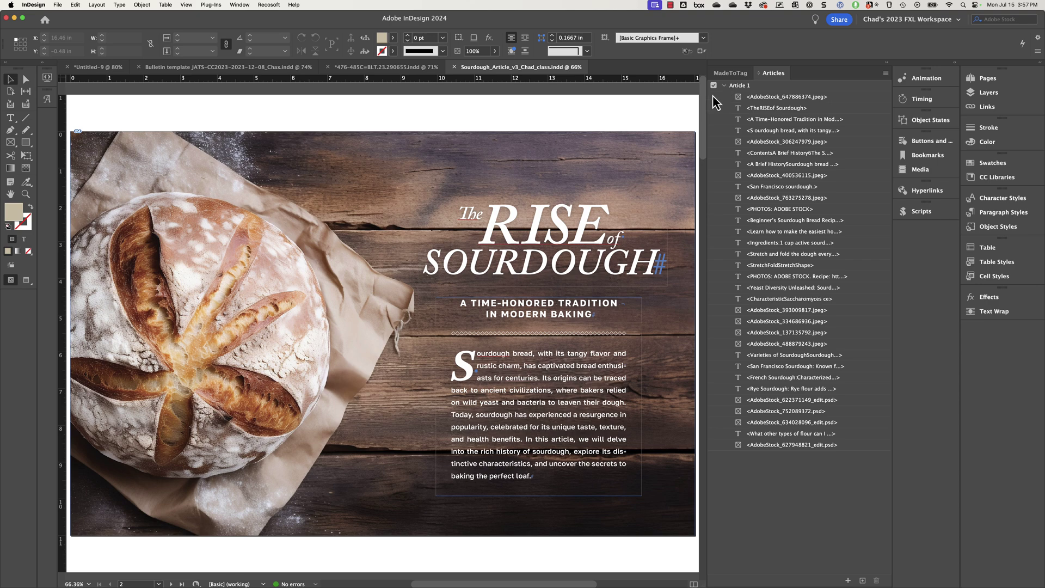
click(926, 211)
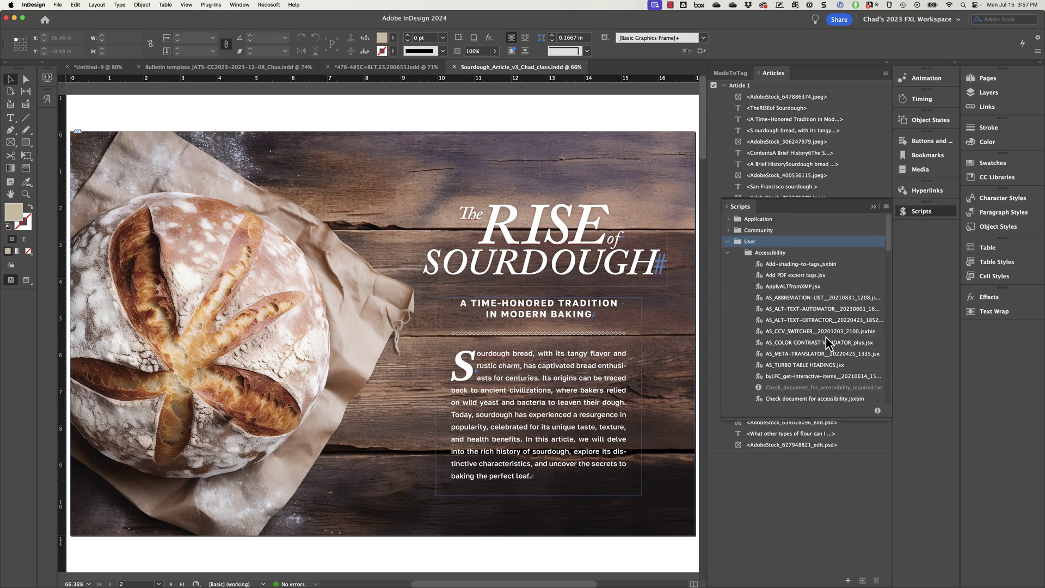
scroll(826, 337, down, 6)
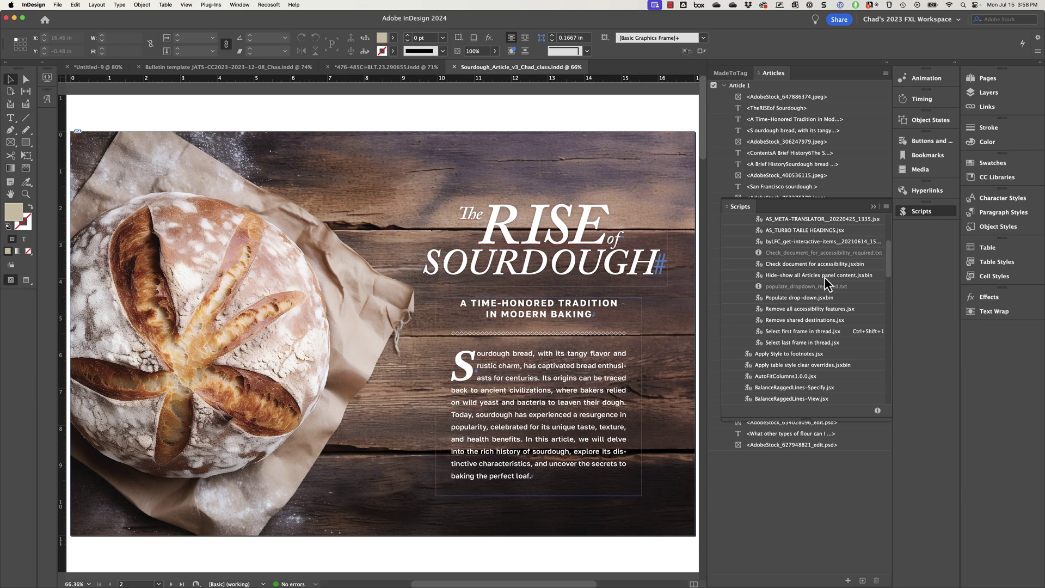
Run the Hide-show all Articles panel content script to hide Articles content, confirming both notices
double_click(806, 277)
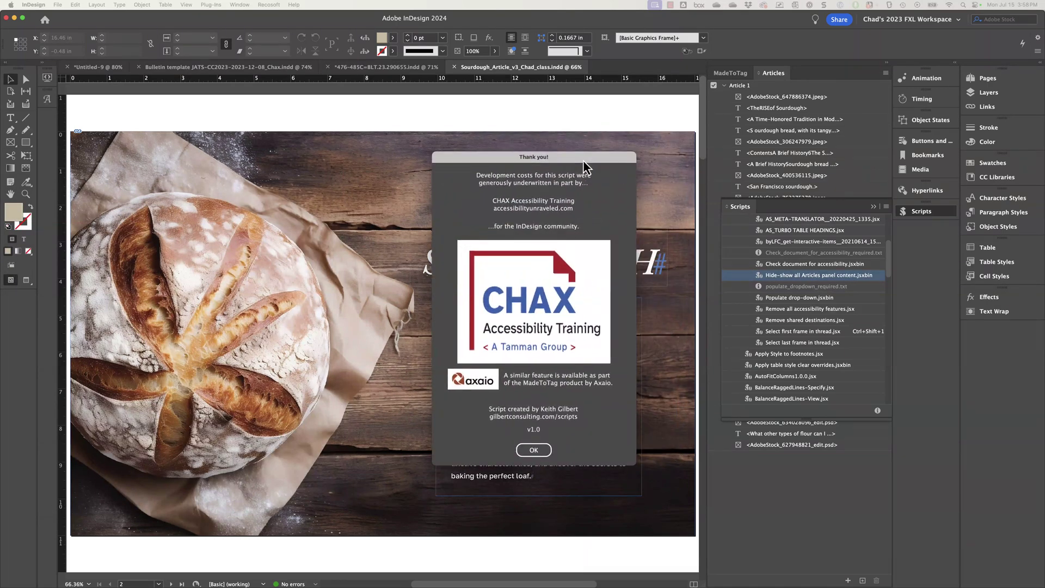
click(533, 452)
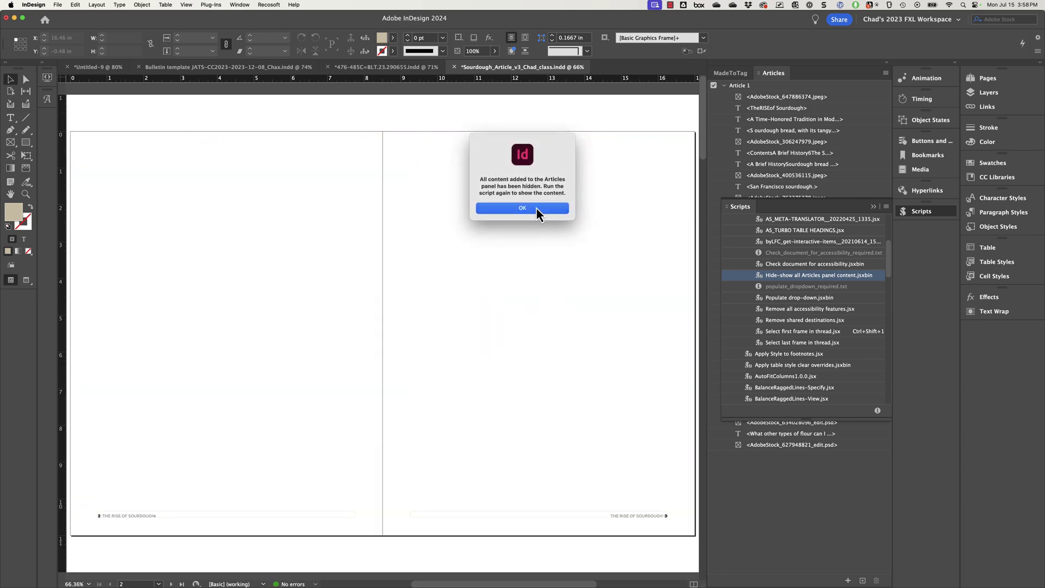
click(537, 208)
Scroll to the page 10–11 spread, checking visible frames like the PHOTO: ADOBE STOCK caption
scroll(526, 212, down, 10)
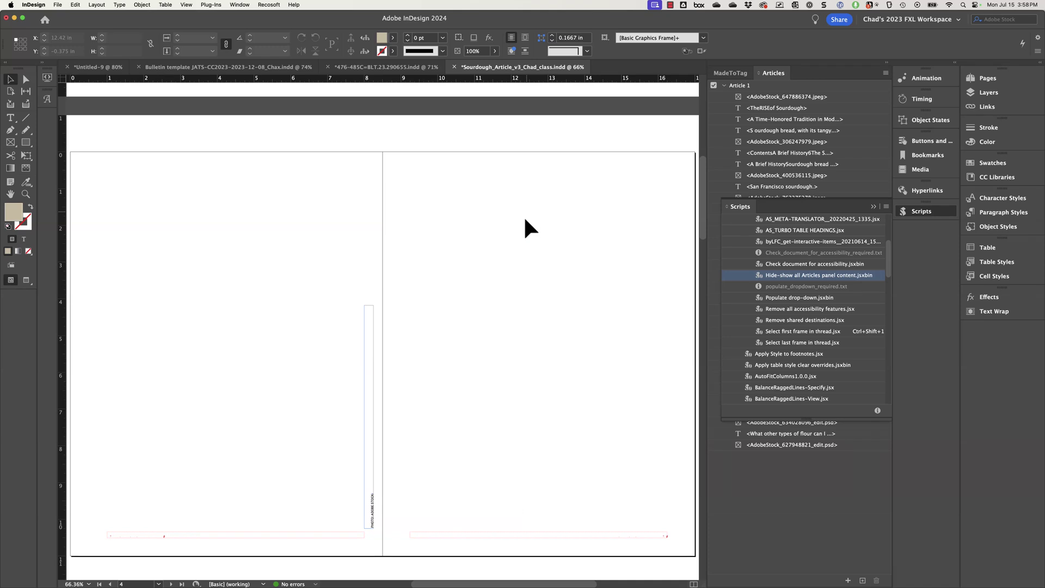
scroll(539, 264, down, 3)
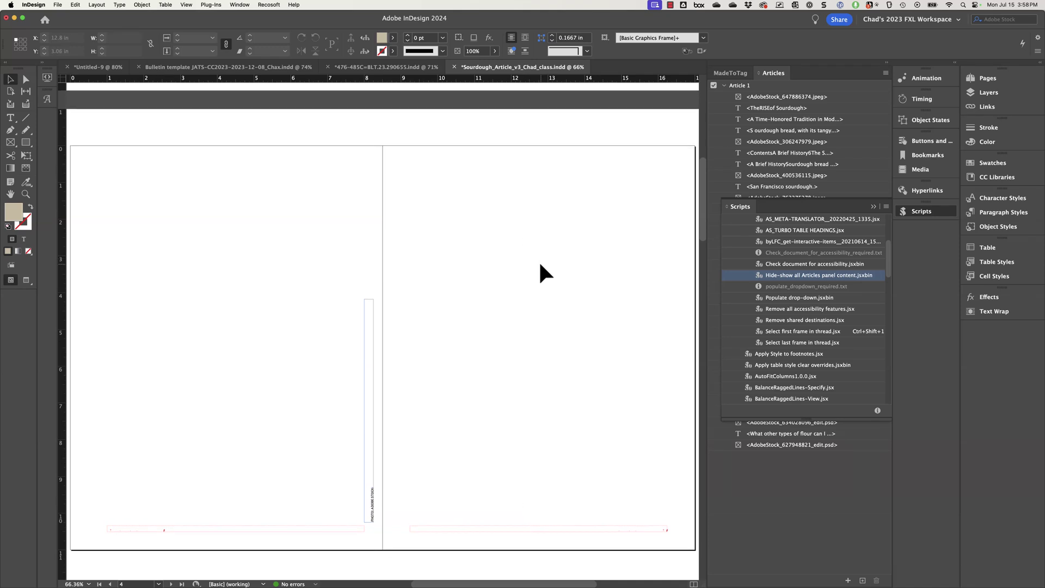
click(369, 303)
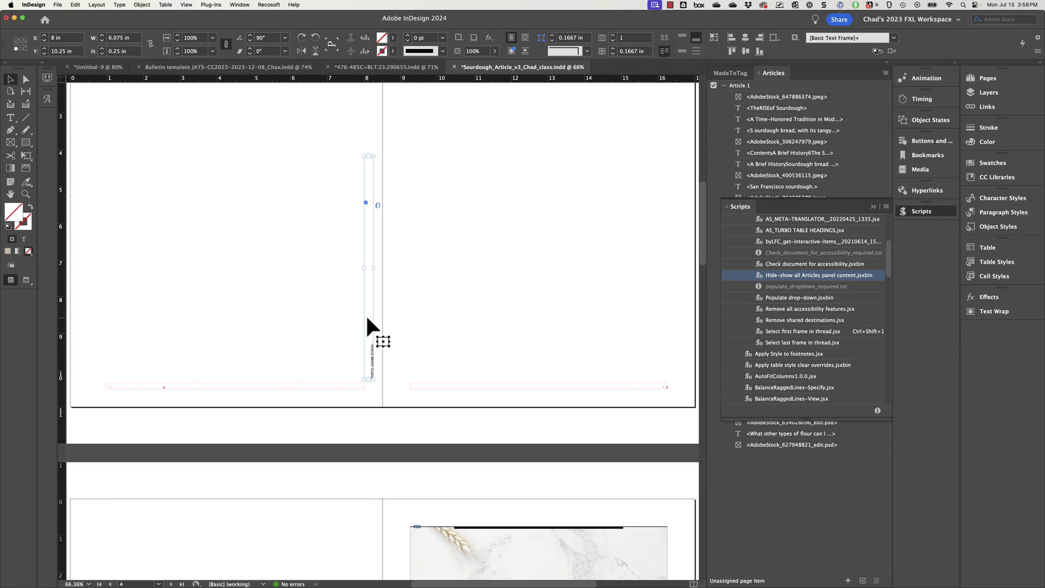
scroll(519, 338, down, 7)
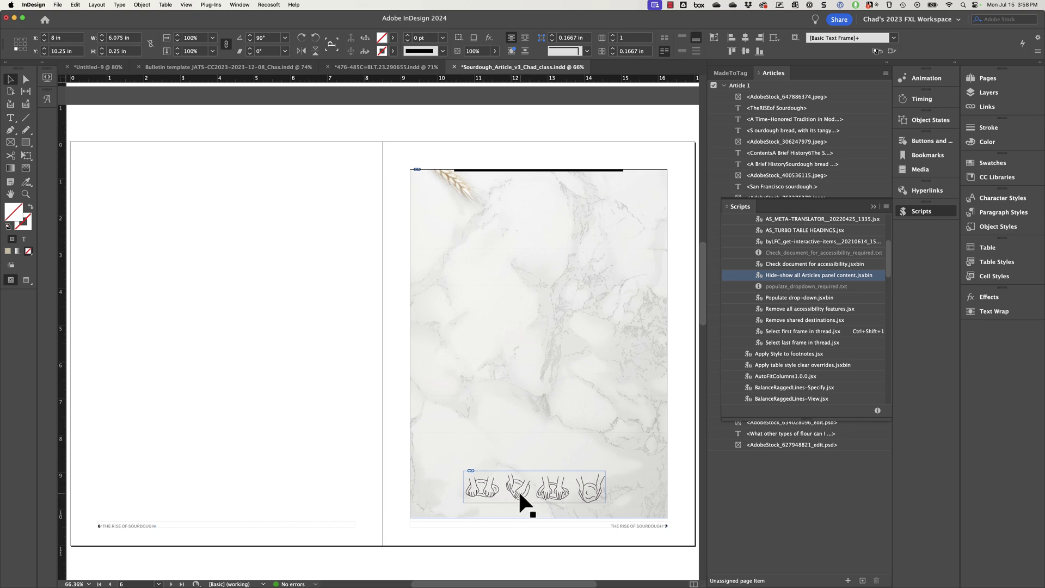
scroll(518, 489, down, 12)
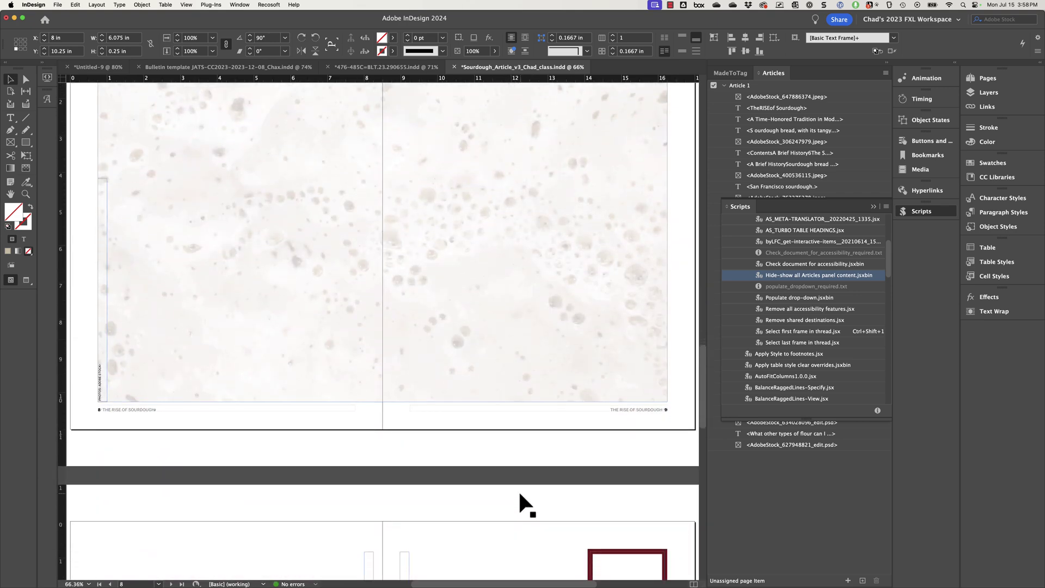
scroll(519, 489, down, 10)
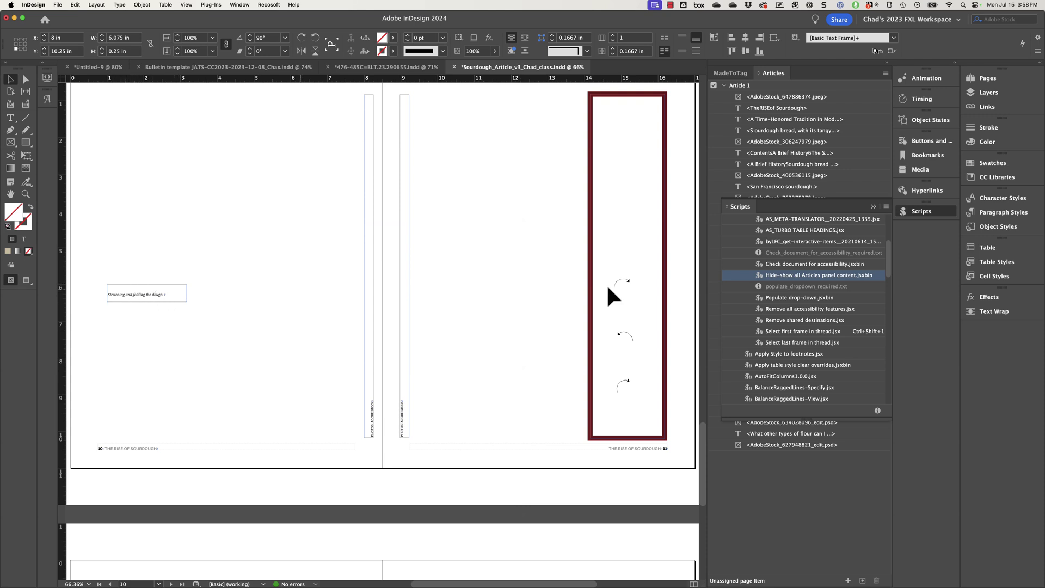
Rerun the Hide-show script to show all Articles content, then close the Scripts panel
double_click(792, 277)
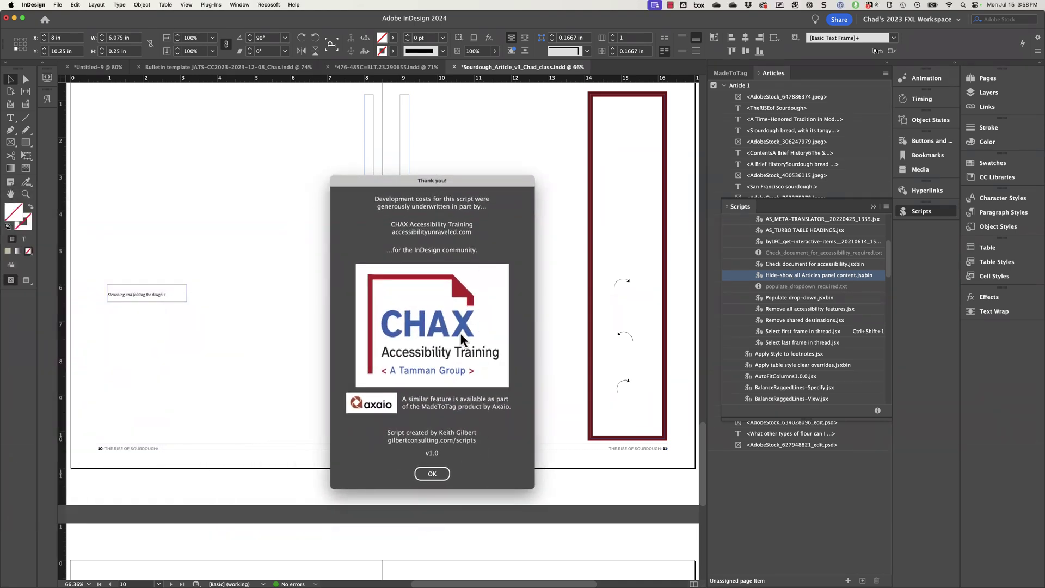
click(432, 473)
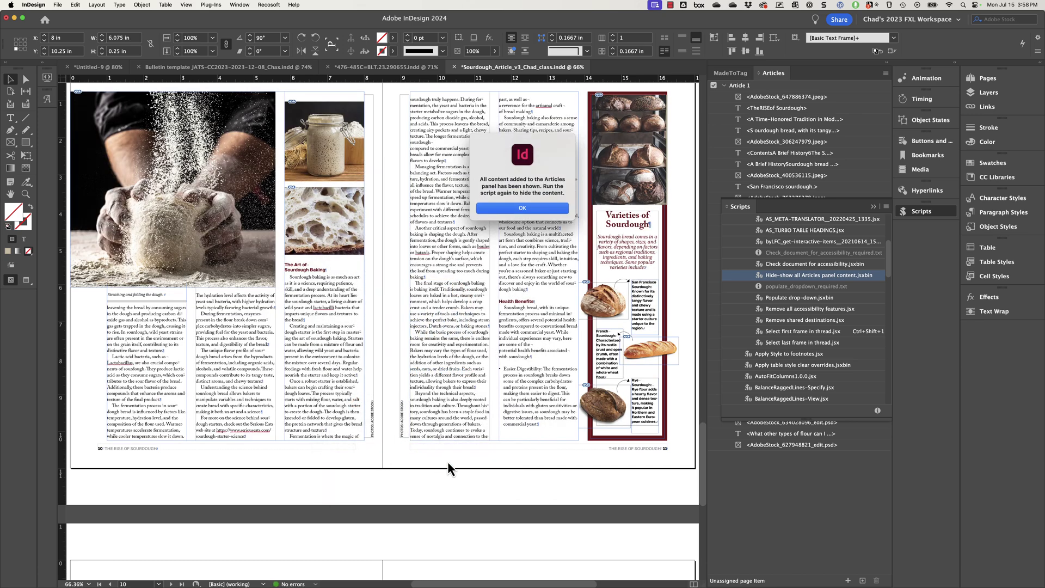
click(526, 210)
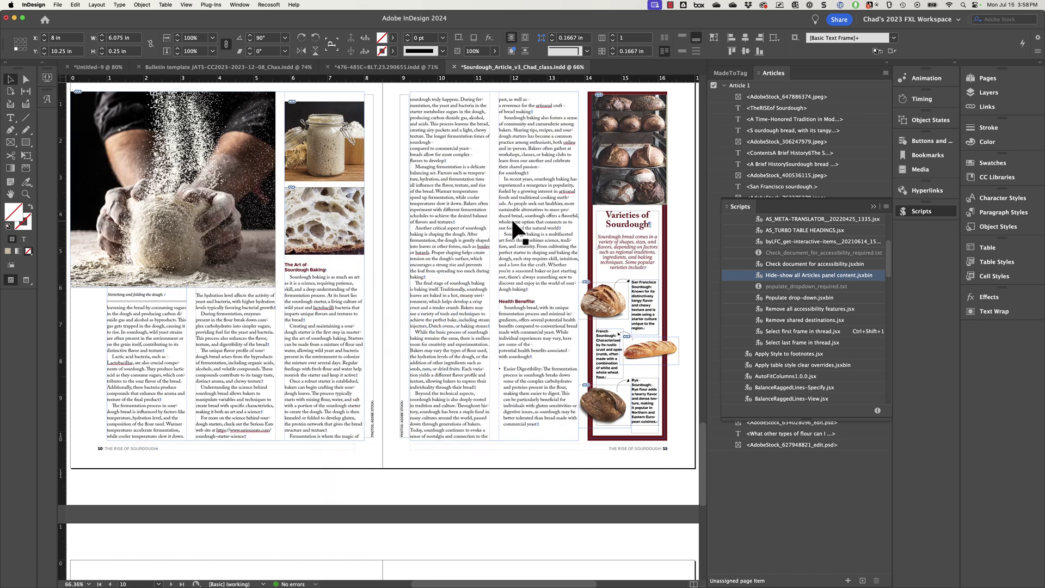
click(921, 213)
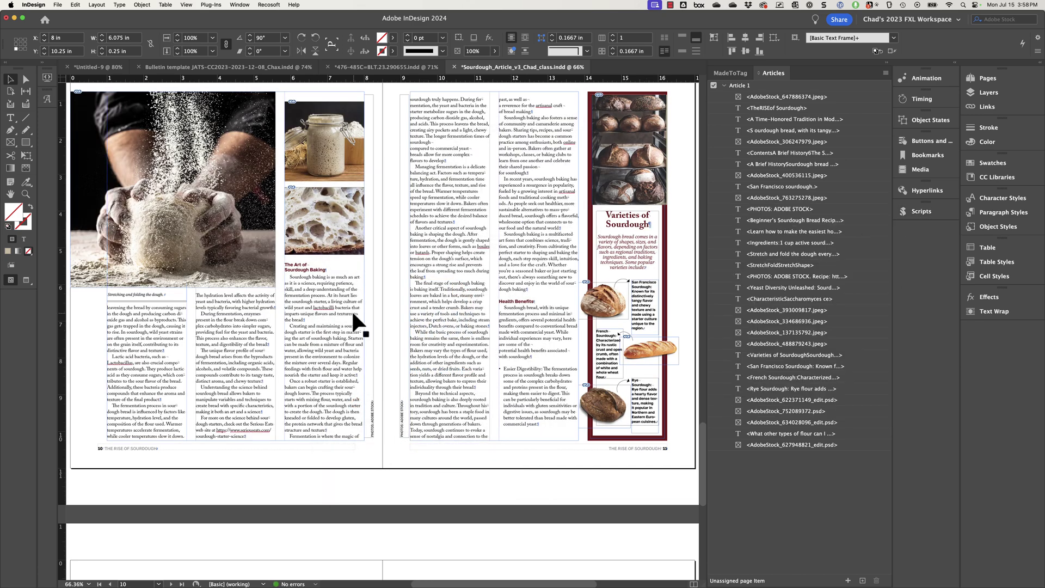
Drag the flour-dough caption and the left and right PHOTOS: ADOBE STOCK credits into Article 1
click(132, 266)
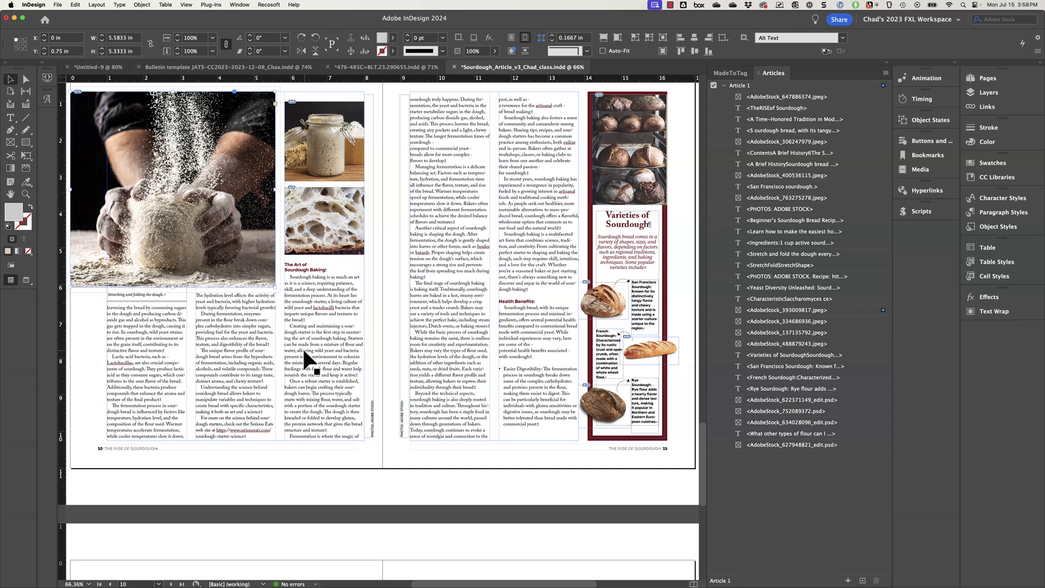
drag(120, 292, 779, 324)
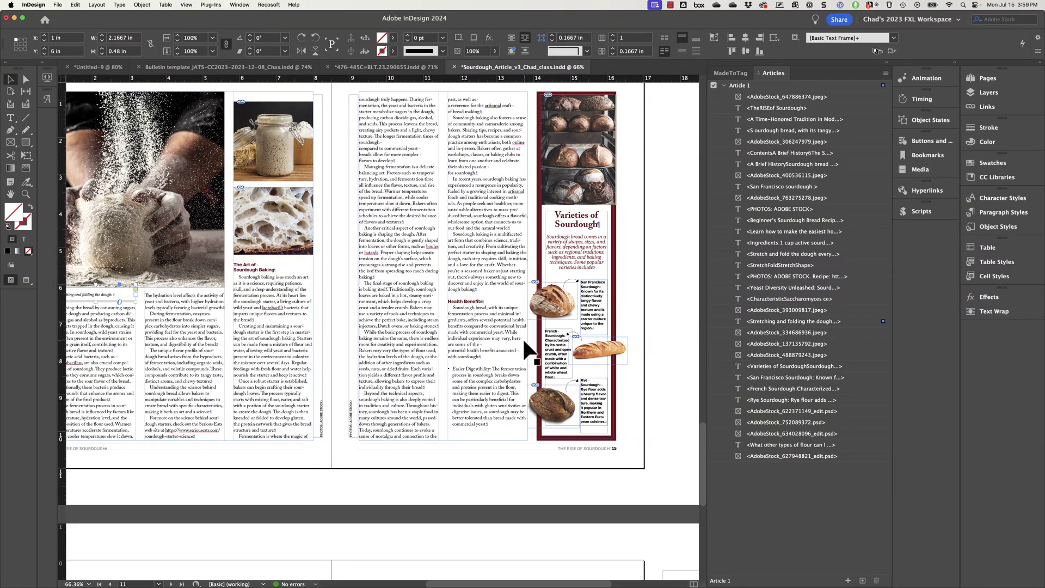
scroll(458, 376, down, 10)
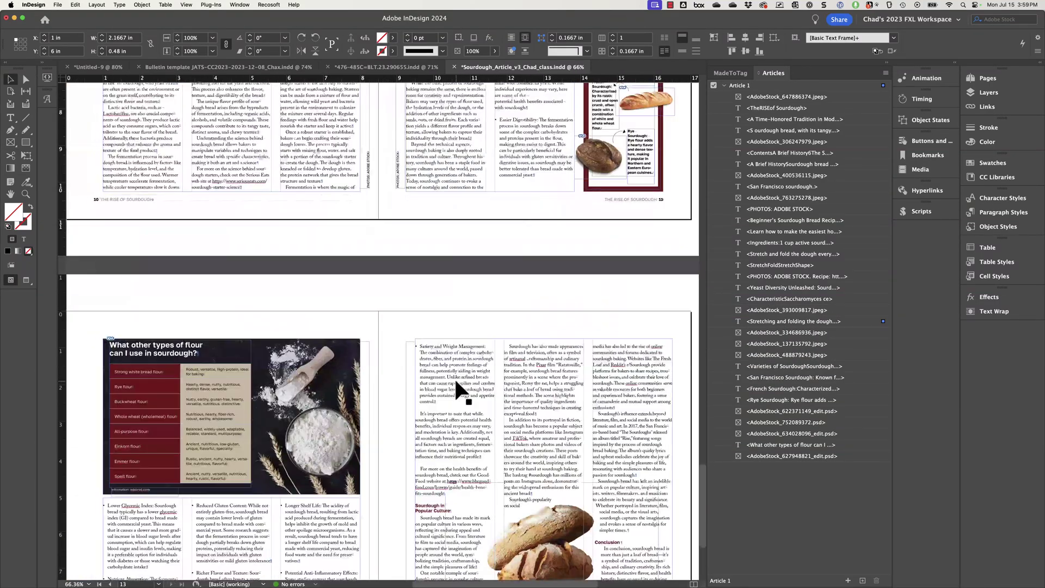
scroll(482, 381, down, 3)
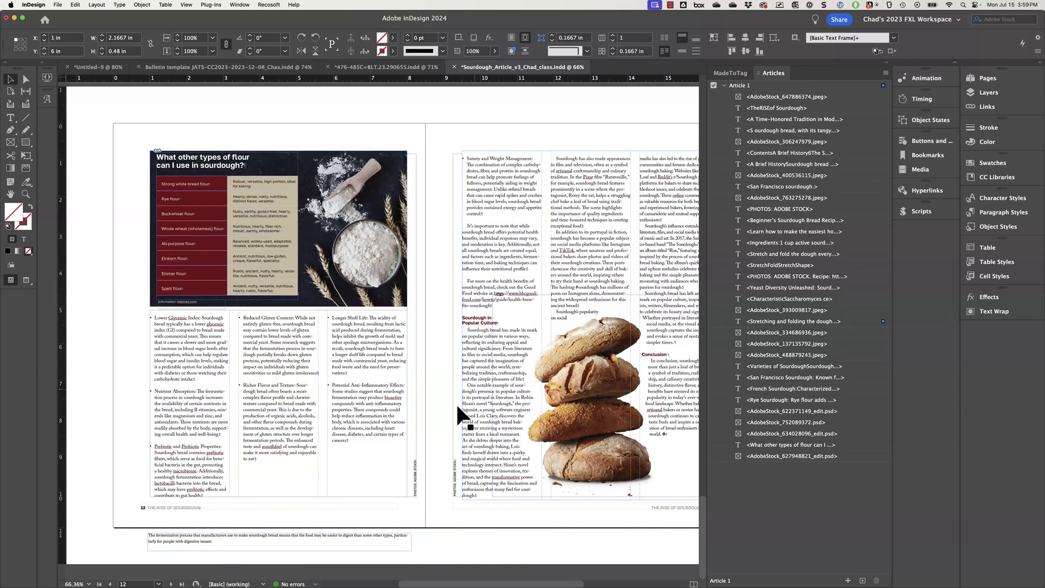
click(413, 472)
click(452, 472)
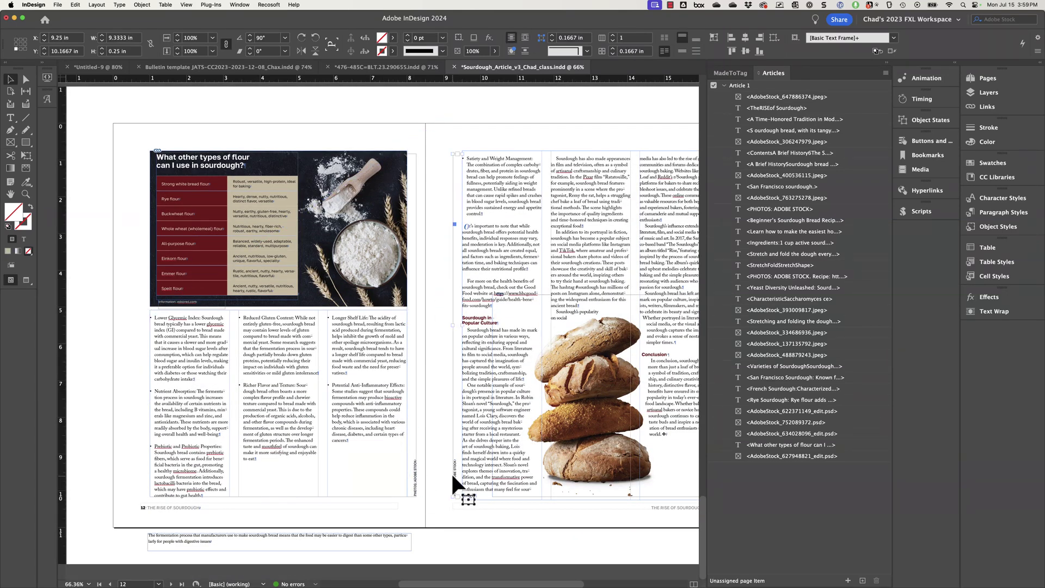
drag(639, 490, 798, 467)
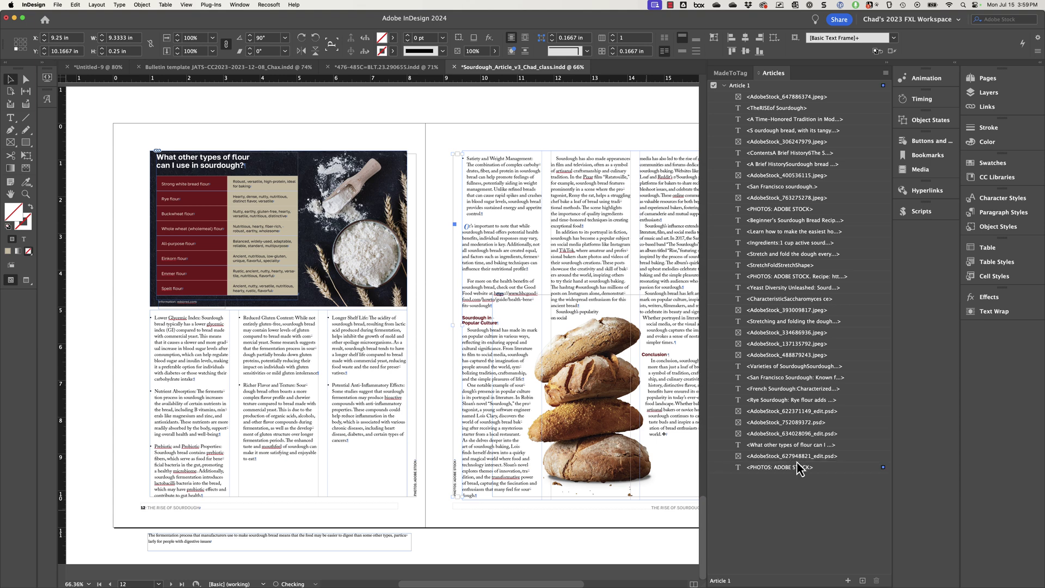
drag(411, 469, 789, 475)
Run the Hide-show script again to hide all Articles content, confirming both notices
click(920, 212)
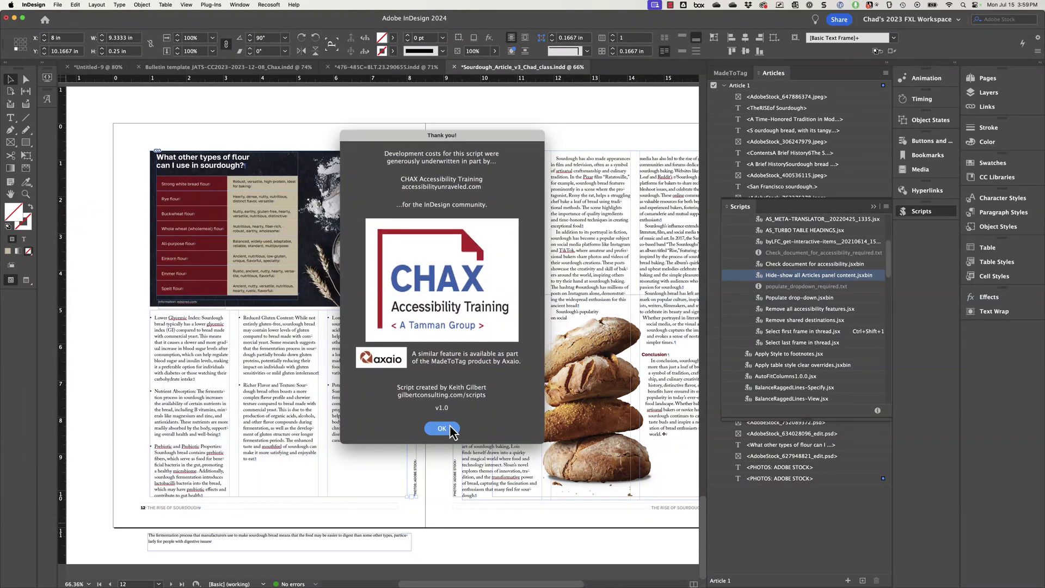
click(442, 429)
click(528, 209)
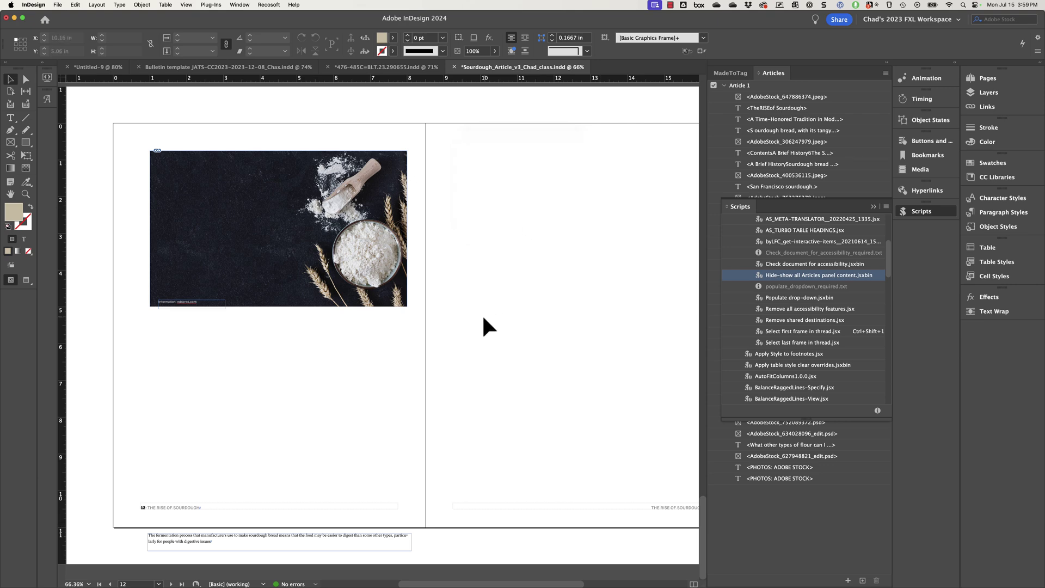
Scroll back up to the page 2 spread, now blank except its running footers
scroll(483, 319, up, 10)
scroll(484, 319, up, 15)
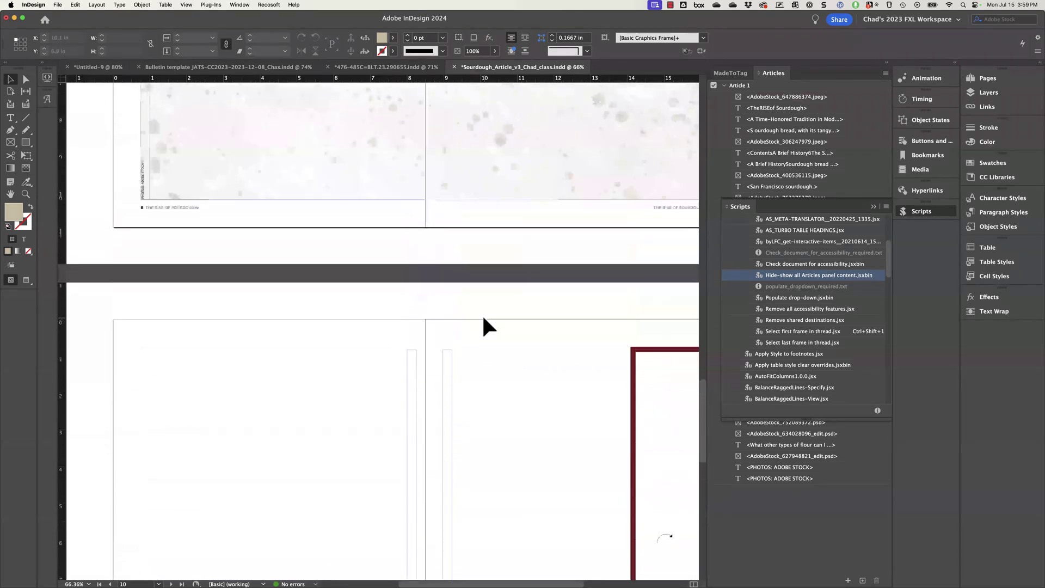
scroll(484, 319, up, 8)
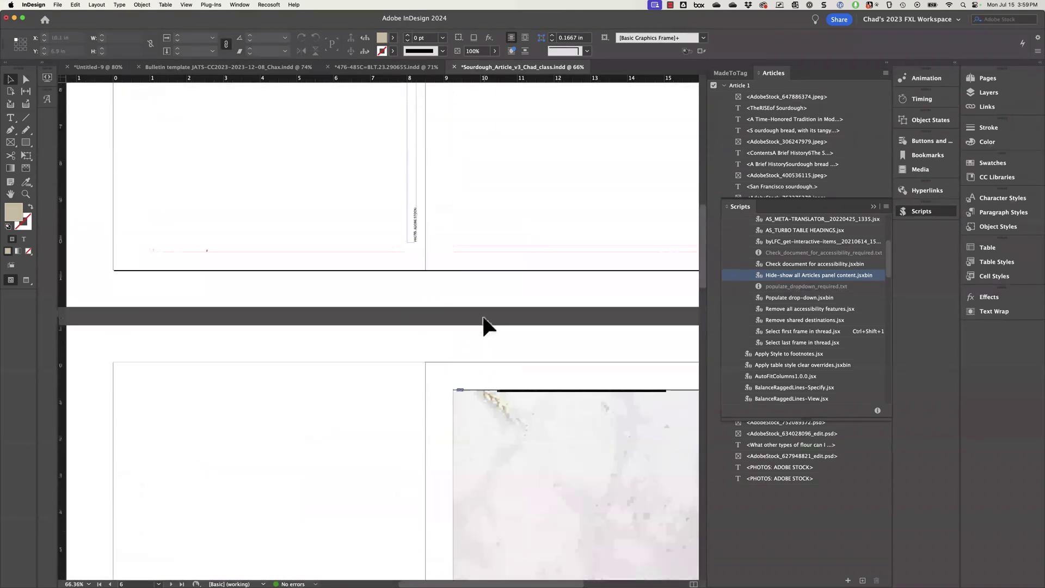
scroll(483, 319, up, 5)
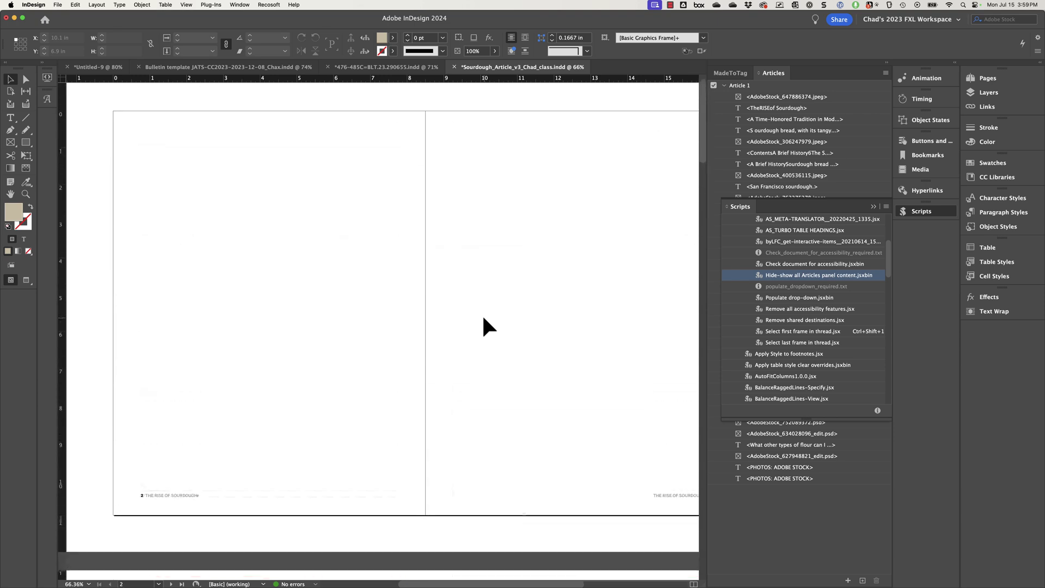
scroll(483, 318, right, 2)
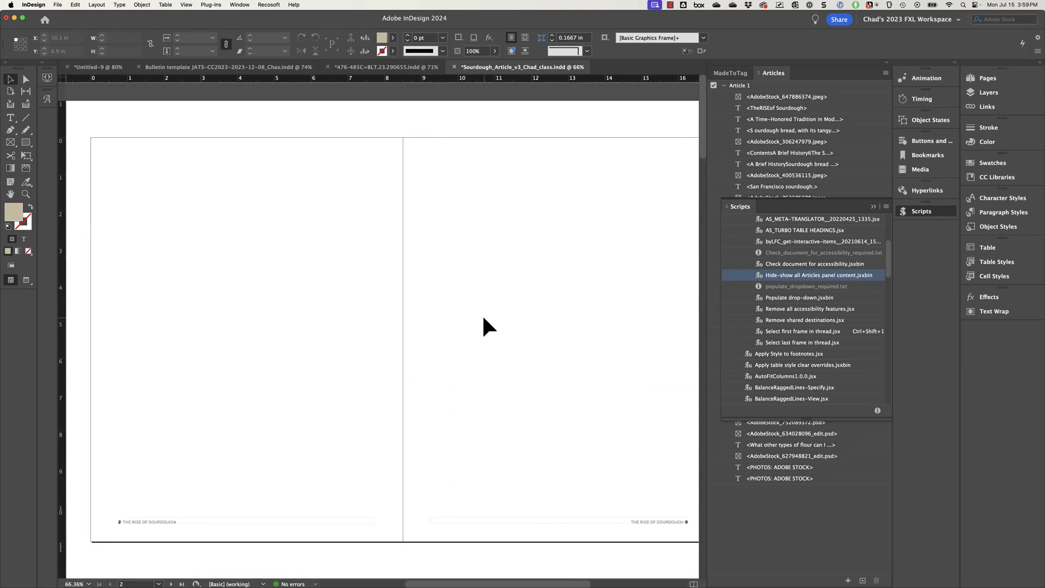
Run Hide-show all Articles panel content once more to restore the Rise of Sourdough spread
double_click(776, 275)
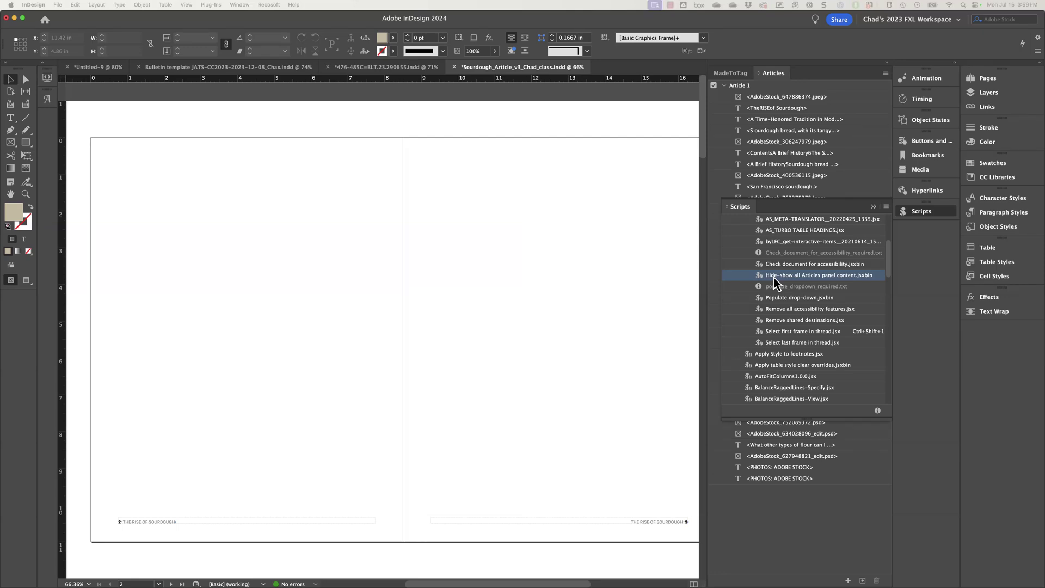